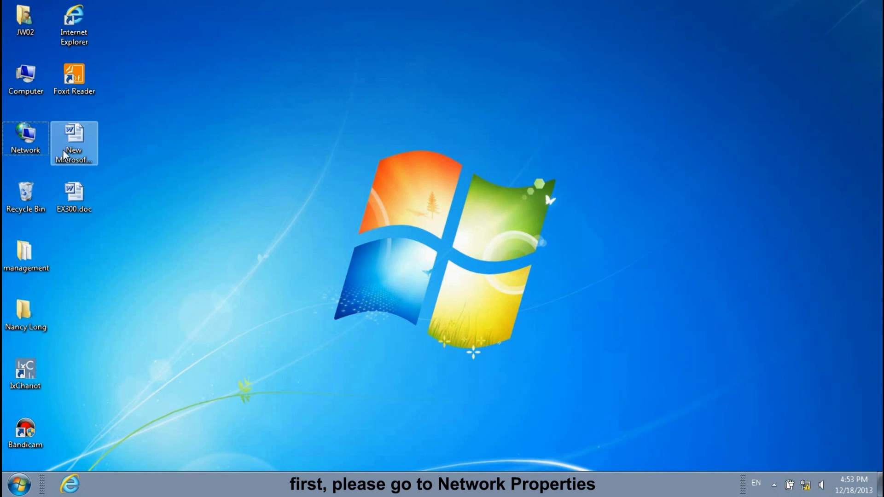
Set the Local Area Connection's IPv4 to obtain IP and DNS server addresses automatically.
right_click(22, 142)
left_click(98, 229)
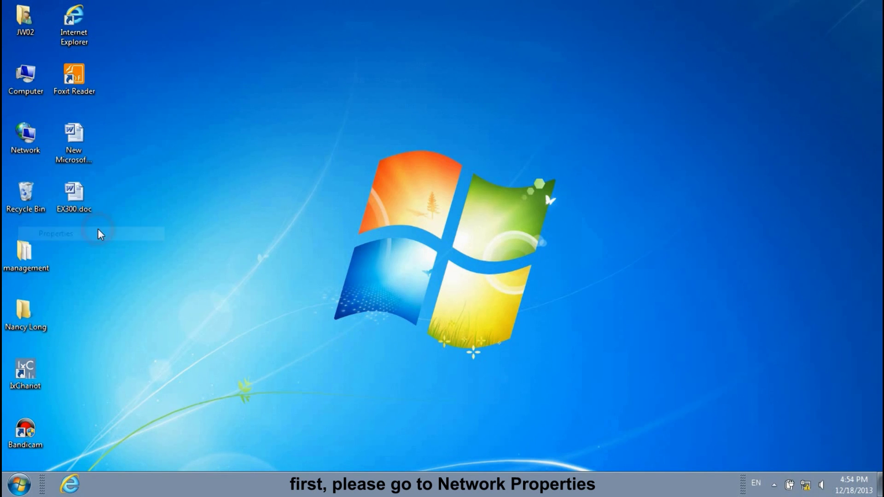
left_click(197, 175)
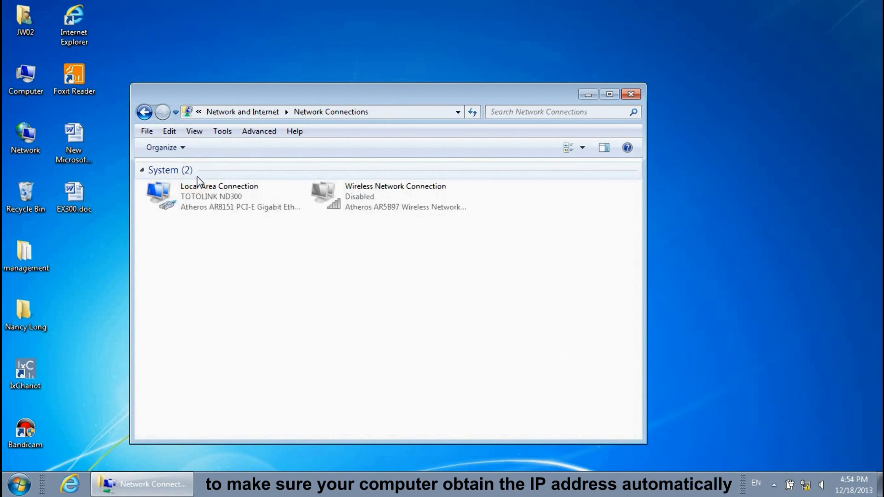
right_click(209, 196)
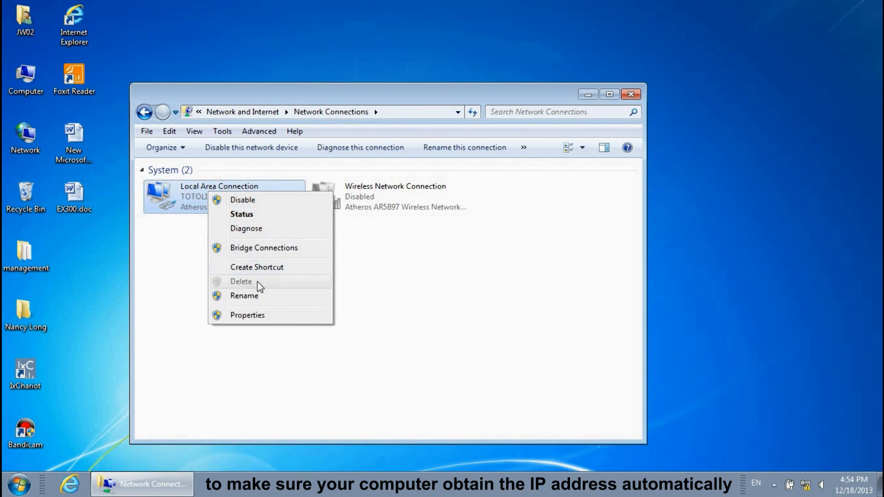
left_click(264, 316)
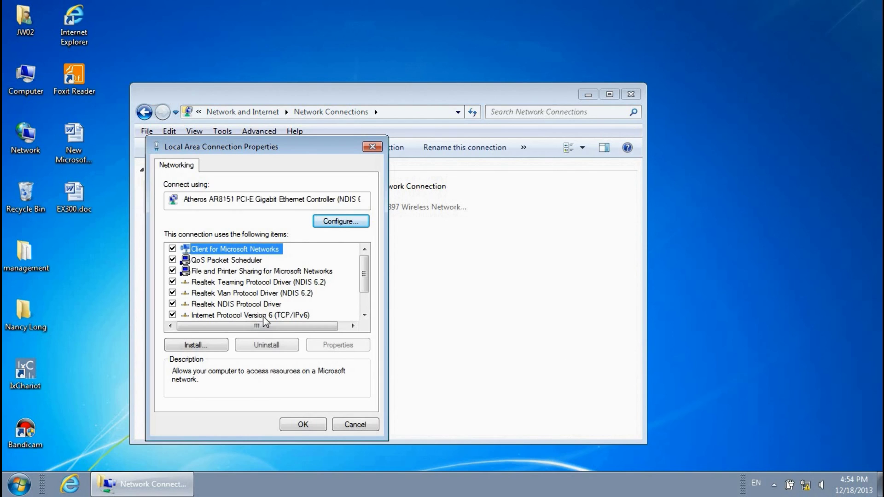
scroll(272, 315, "down", 1)
double_click(270, 294)
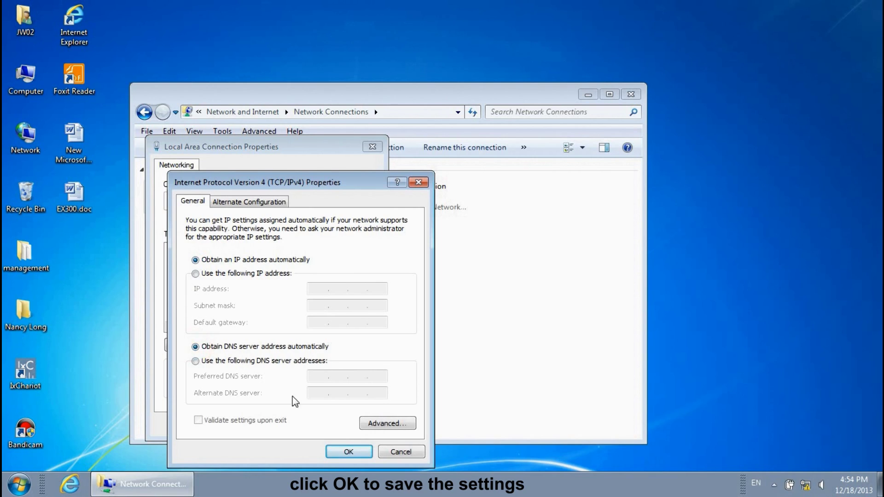
left_click(351, 451)
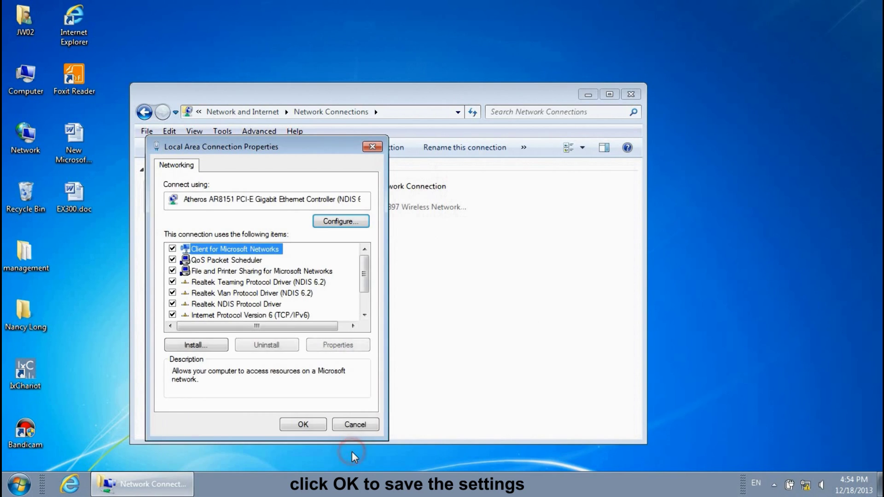
left_click(308, 423)
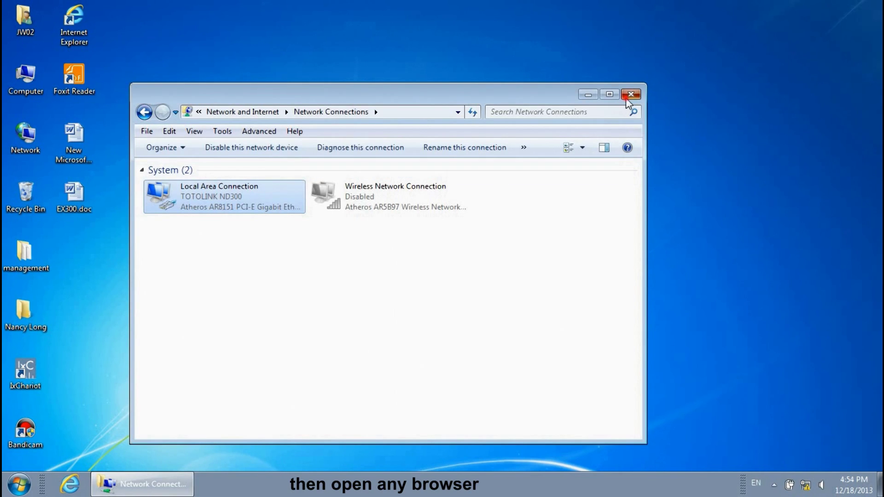
Open the router page at 192.168.1.1 in Internet Explorer.
left_click(628, 97)
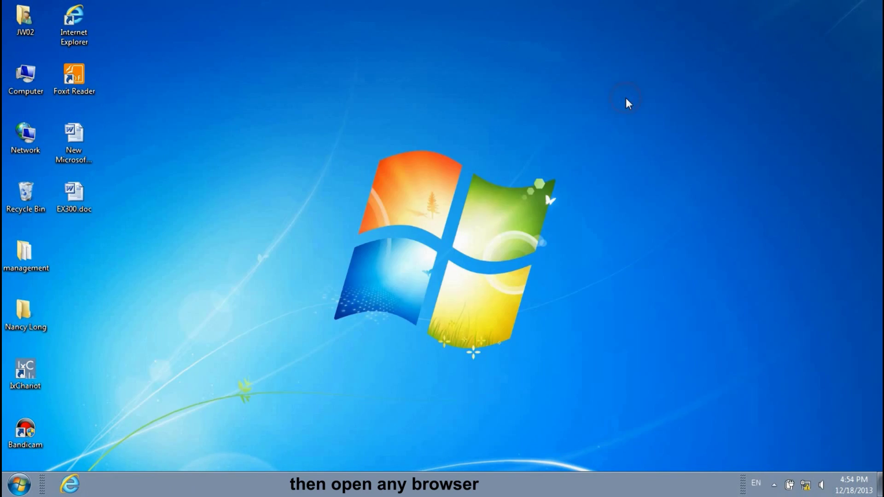
double_click(79, 37)
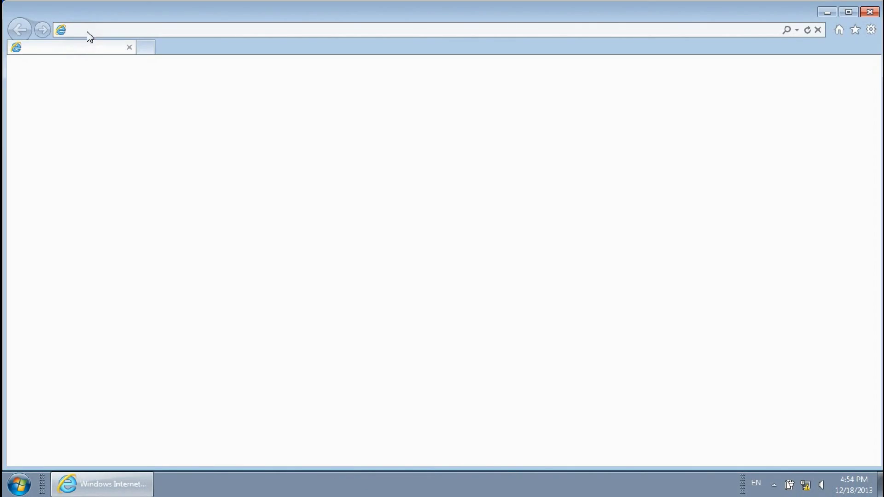
left_click(89, 30)
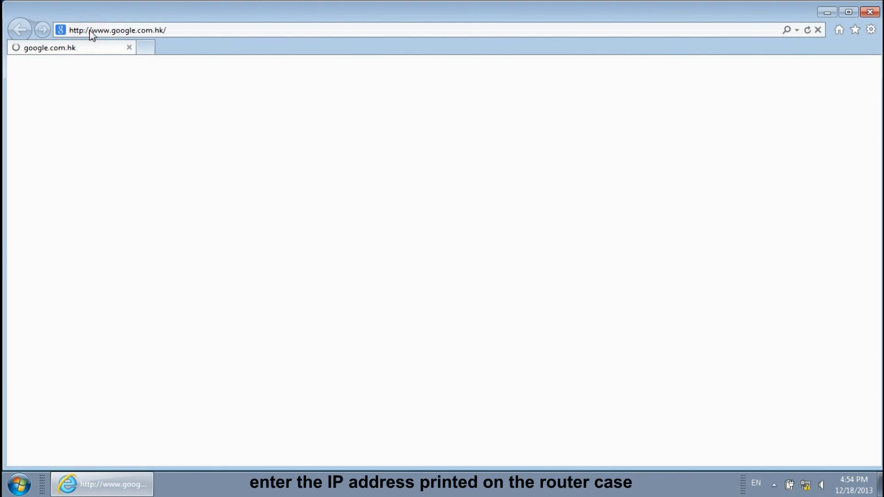
left_click(90, 29)
type("19")
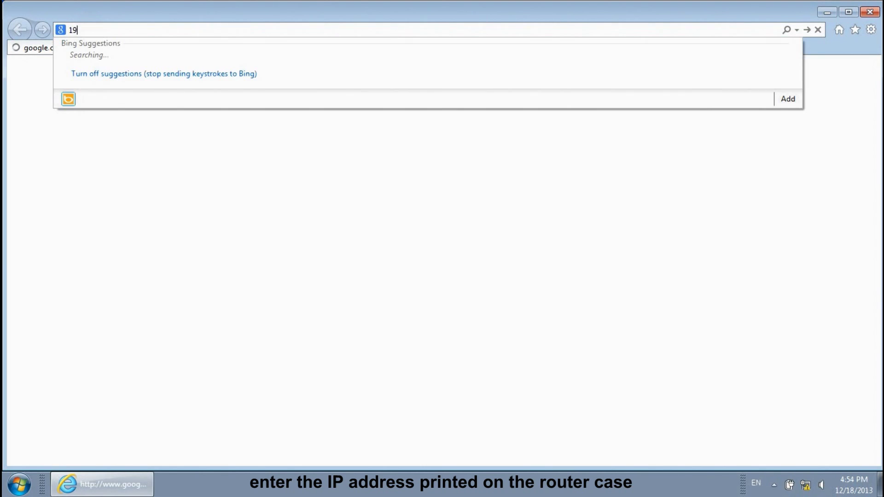
type("2.168.1.1")
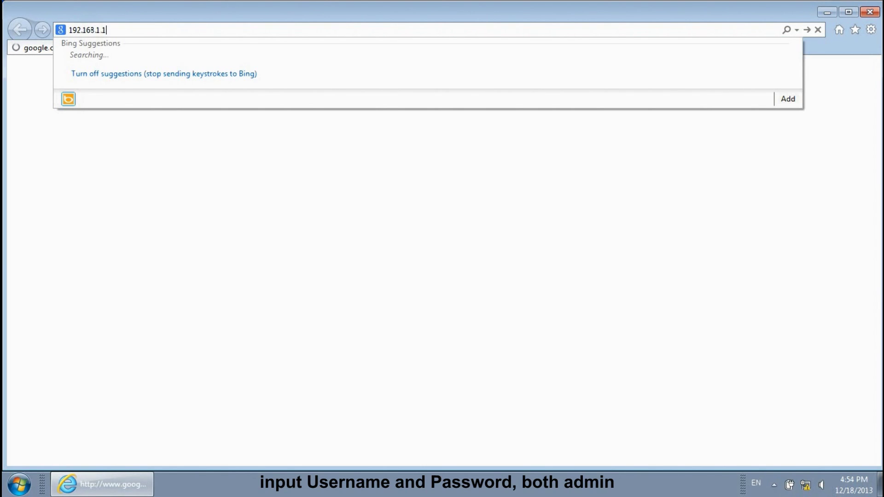
key("Return")
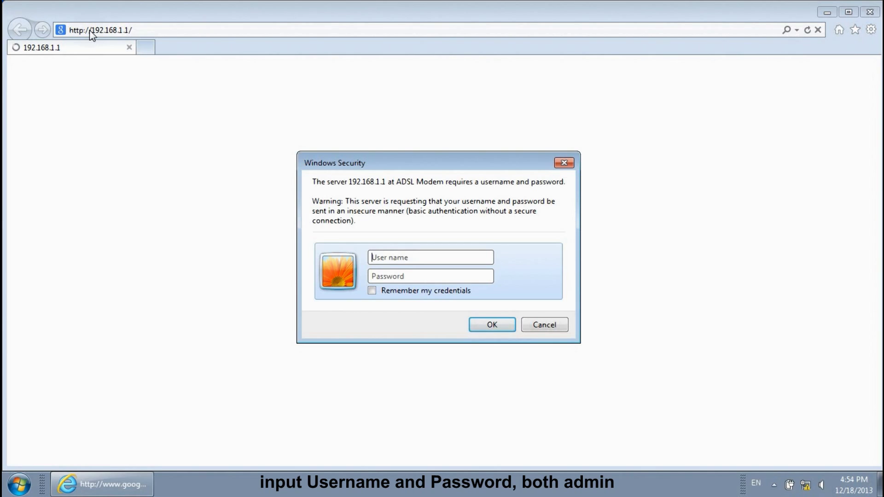
Log in to the router with the administrator username and password.
type("admin")
key("Tab")
type("admin")
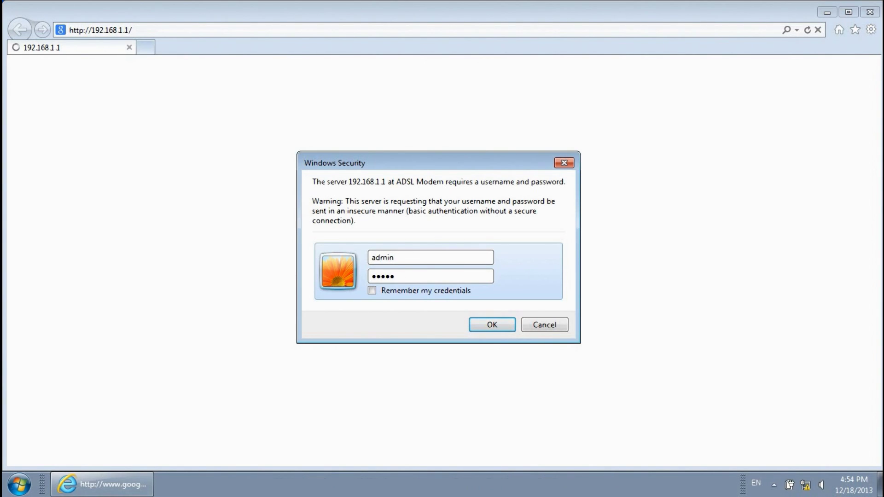
left_click(503, 327)
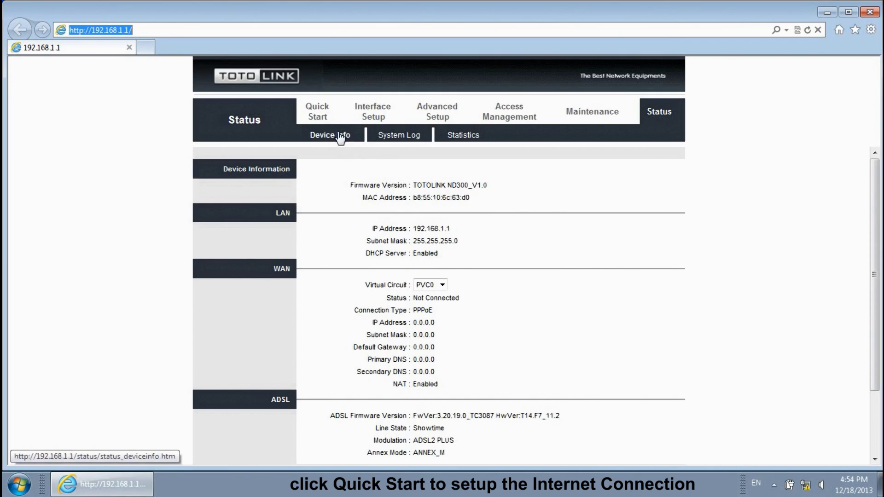
Start the Quick Start setup wizard from the Quick Start section.
left_click(321, 113)
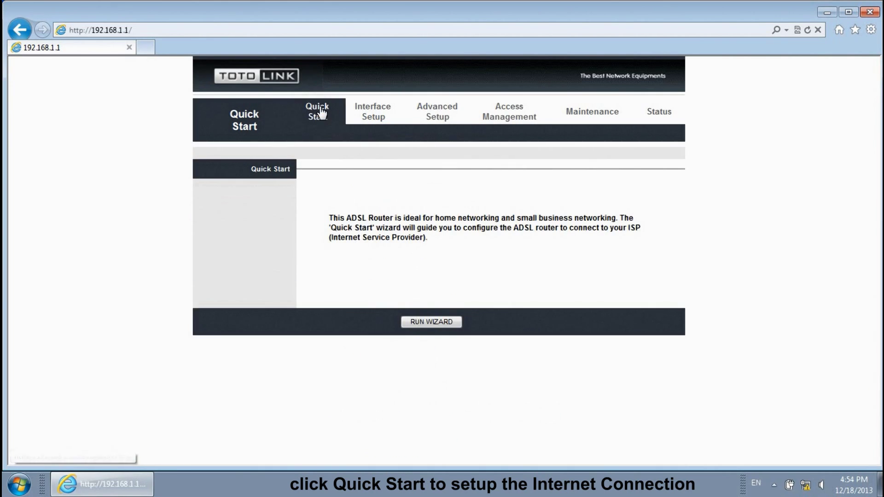
left_click(431, 322)
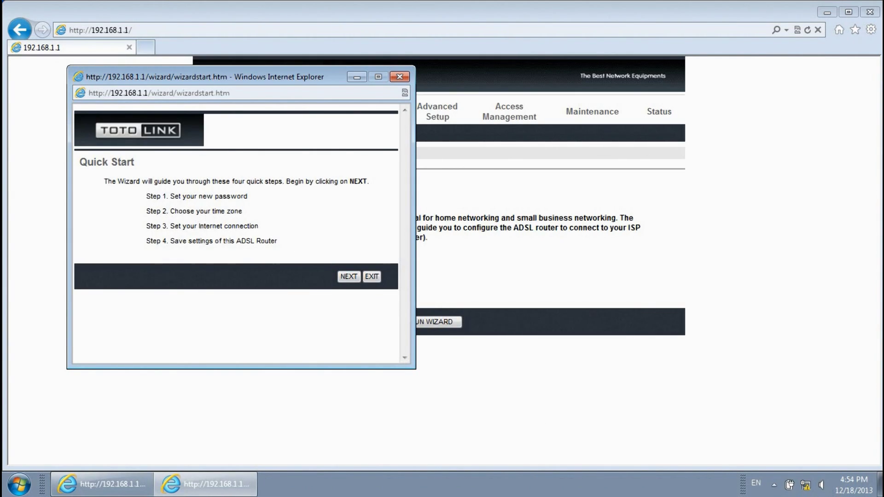
Set and confirm a new router admin password in the wizard.
left_click(347, 275)
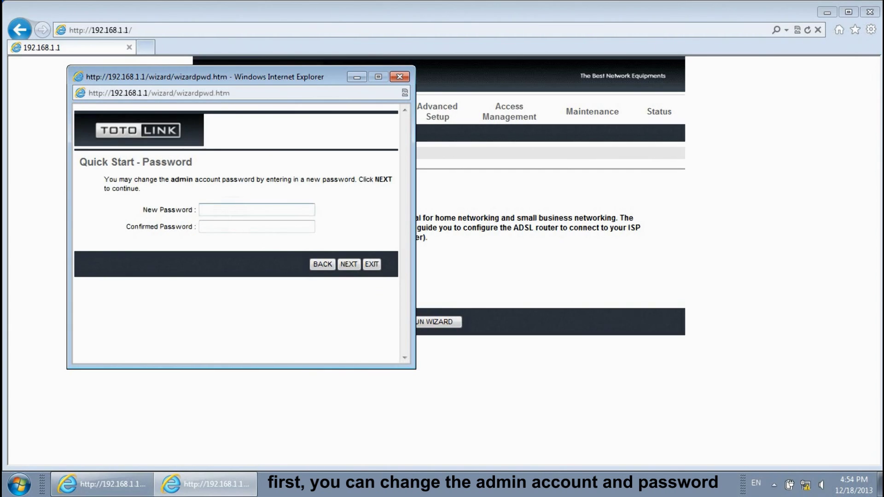
left_click(229, 210)
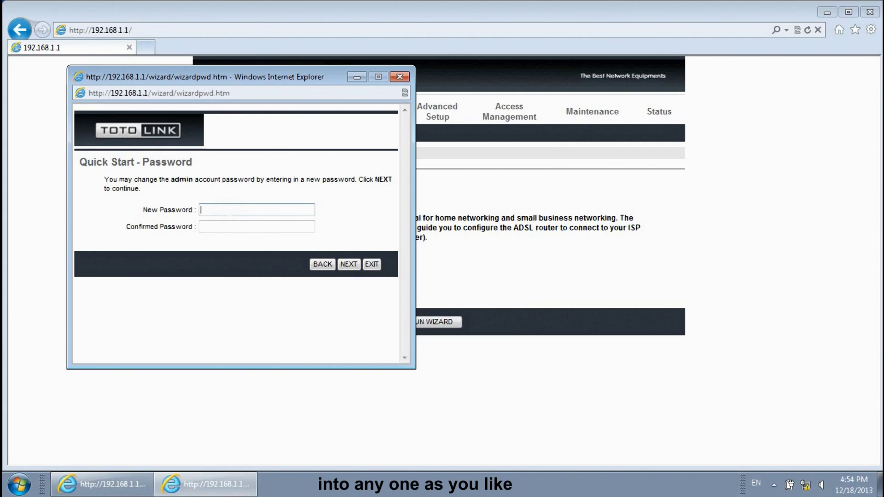
type("admin")
key("Tab")
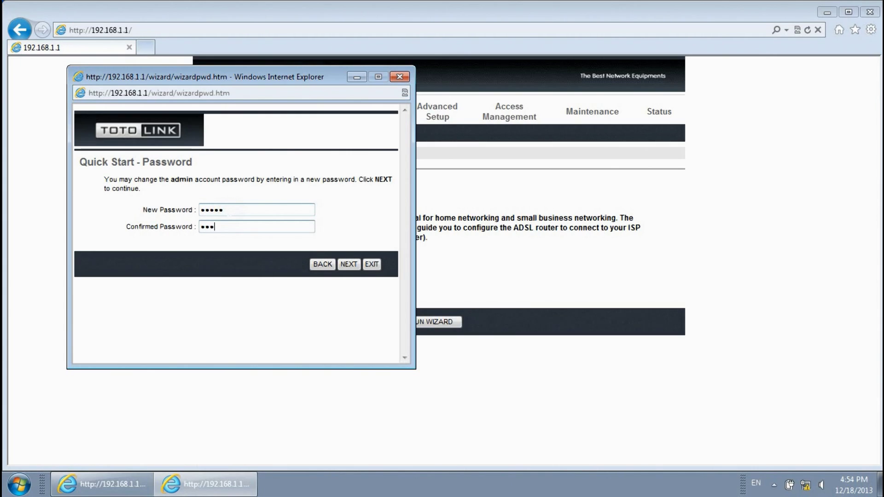
type("admin")
left_click(356, 262)
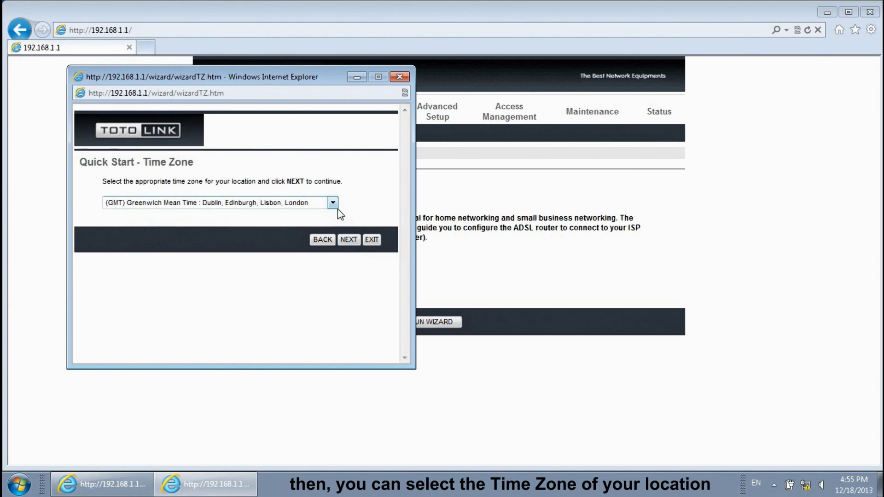
Choose time zone (GMT+08:00) Beijing, Hong Kong, Perth, Singapore, Taipei and continue.
left_click(333, 204)
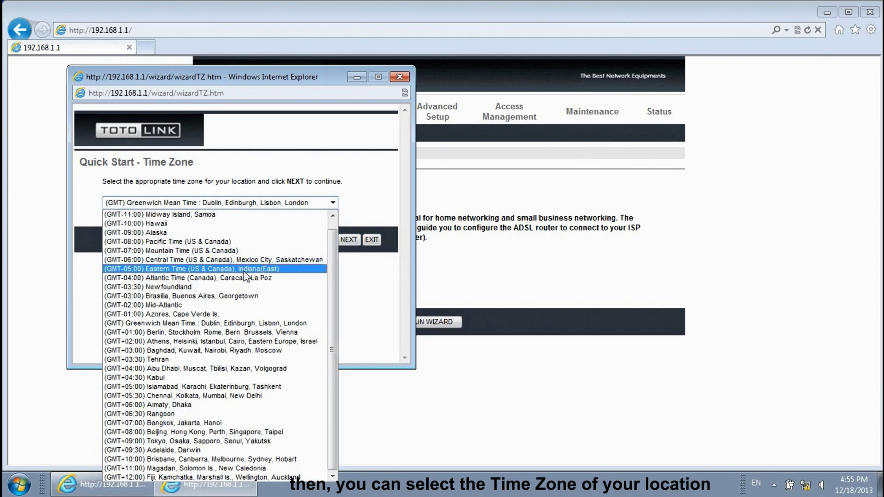
left_click(239, 431)
left_click(349, 240)
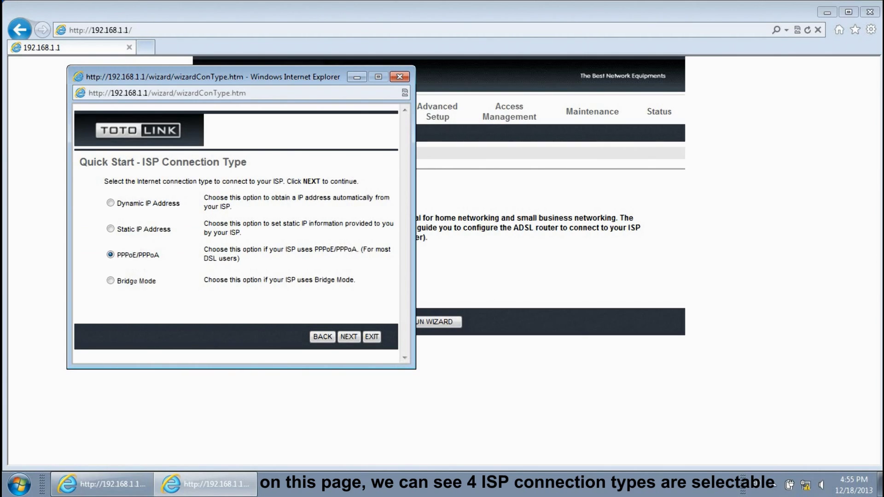
Select PPPoE/PPPoA, then enter and submit the ISP account username and password.
left_click(112, 255)
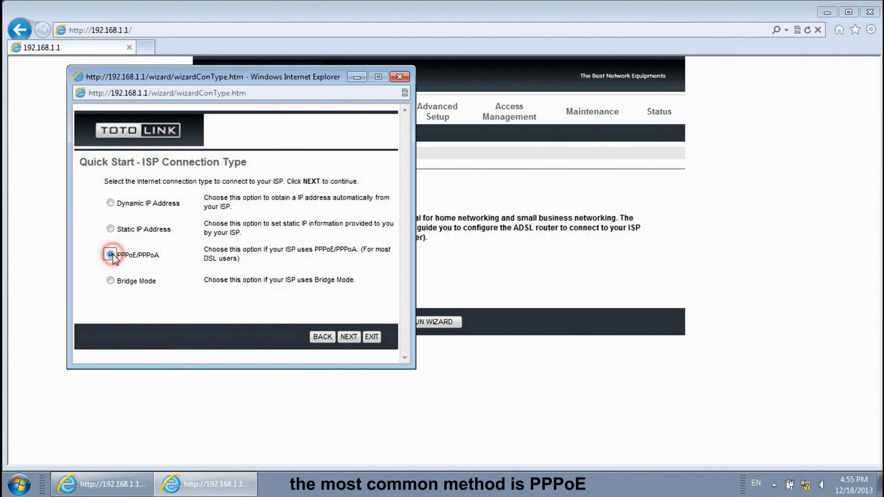
left_click(349, 337)
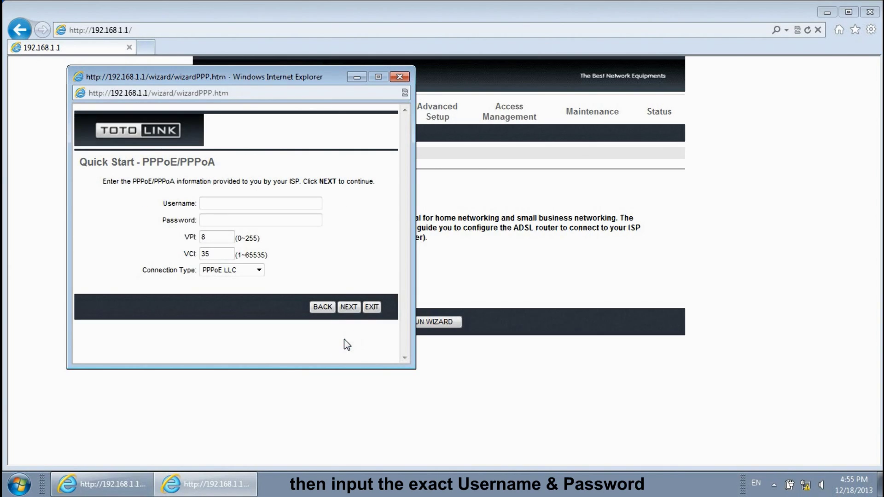
left_click(228, 205)
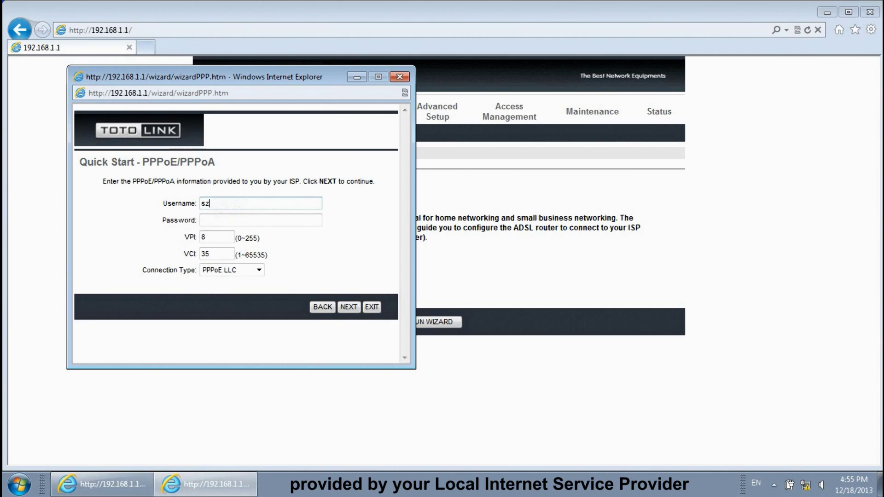
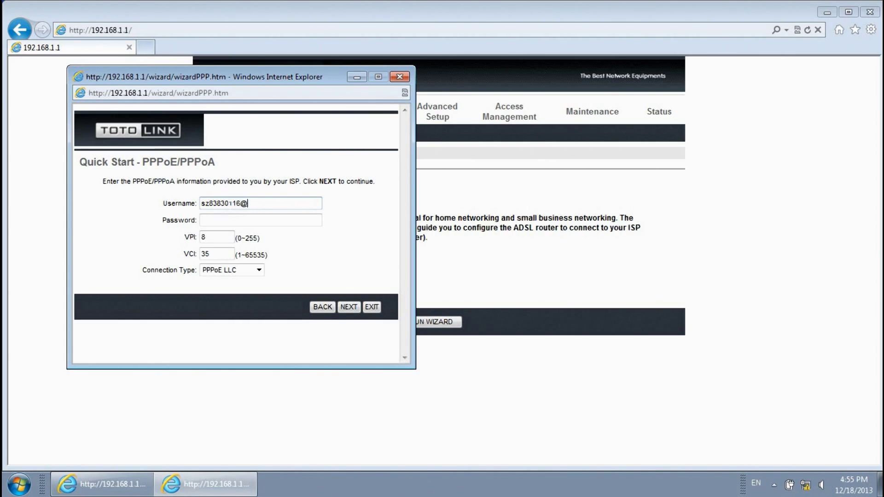
left_click(260, 220)
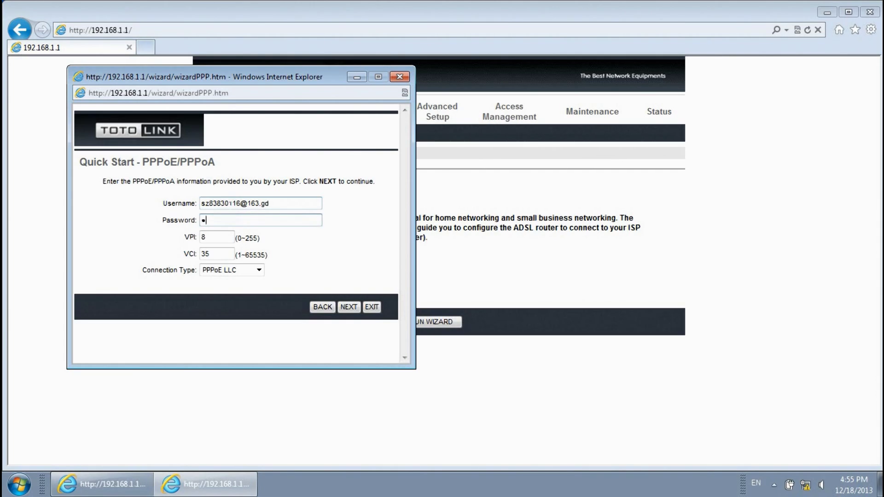
key("Caps_Lock")
type("•••")
left_click(347, 306)
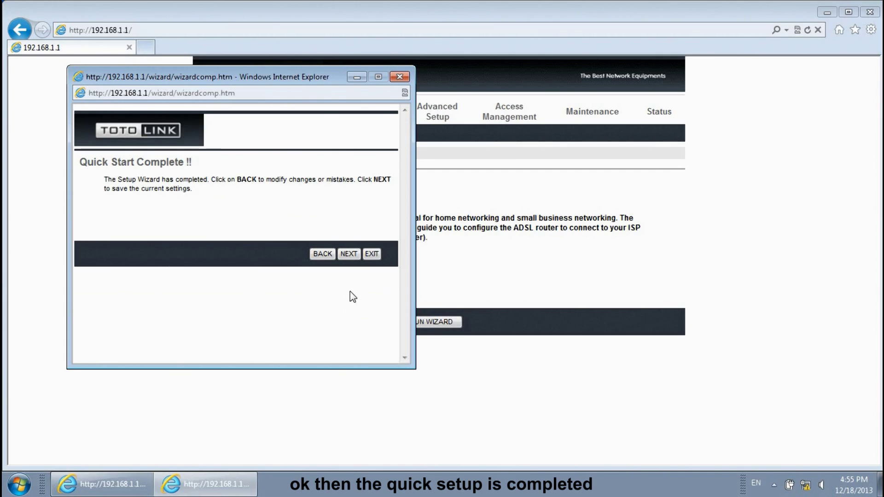
Save the wizard settings, close it, and view the Status page showing PPPoE WAN connected.
left_click(350, 256)
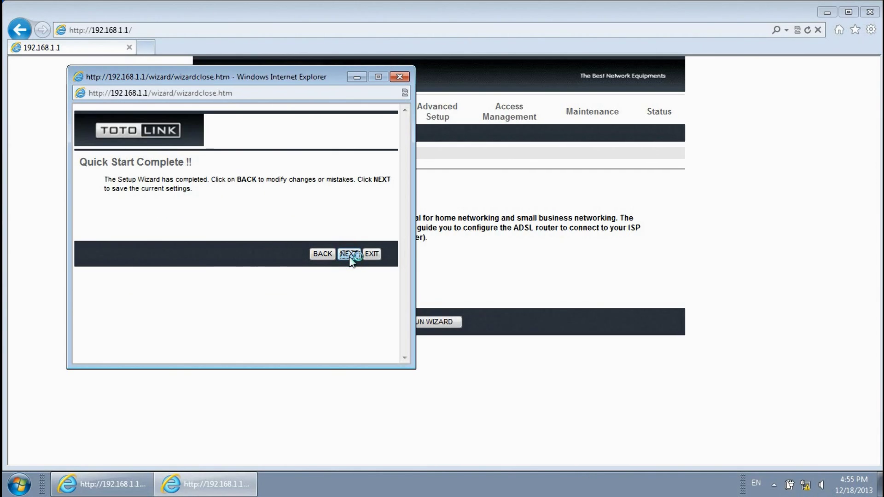
left_click(364, 249)
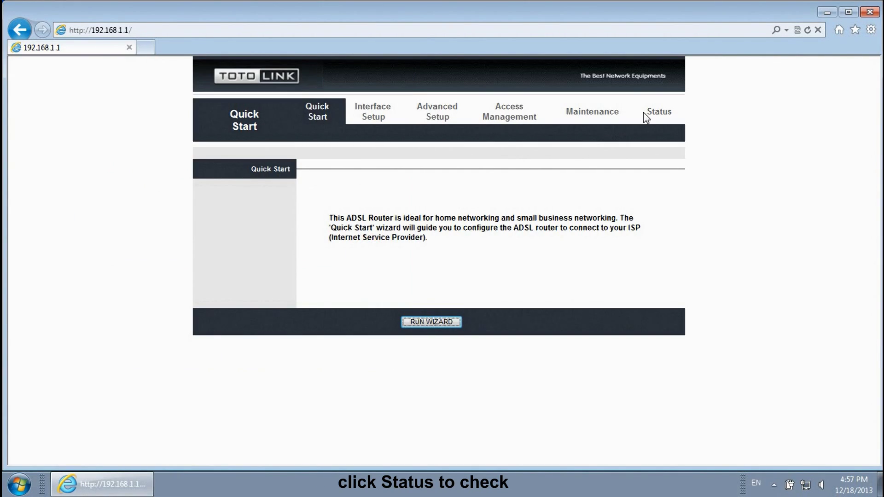
left_click(644, 113)
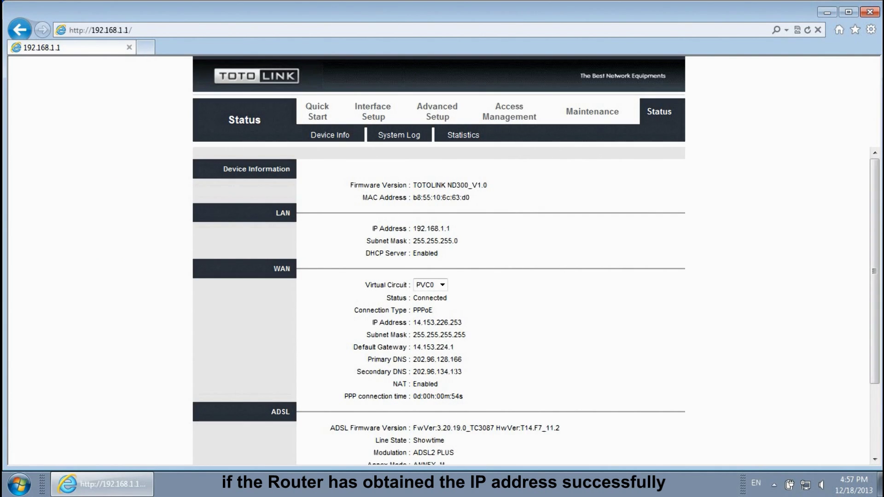
Open a new Internet Explorer window and search Google for YOUTUBE.
left_click(827, 12)
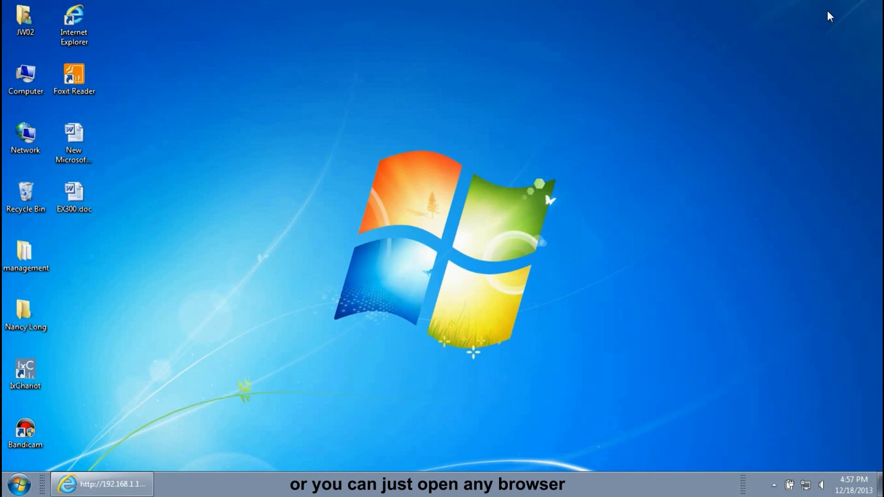
double_click(64, 35)
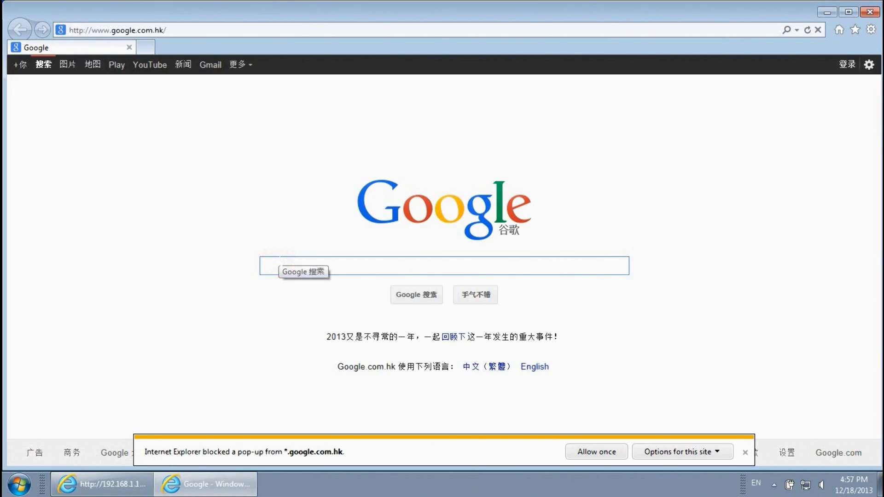
type("YOUTUBE")
key("Return")
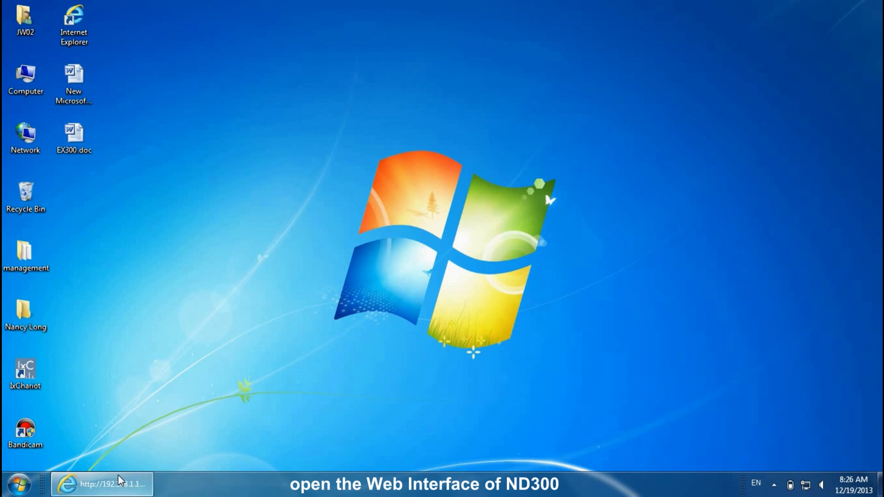
Review the Interface Setup Internet page, then open the Wireless settings page.
left_click(118, 477)
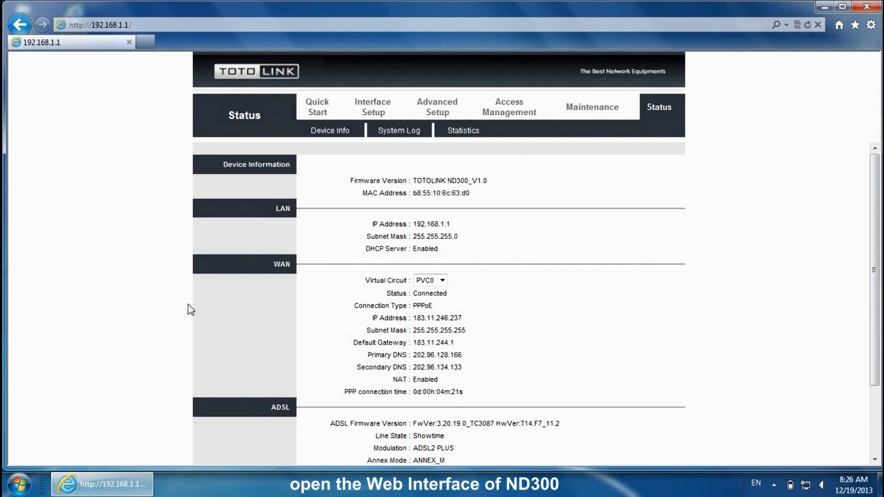
left_click(370, 100)
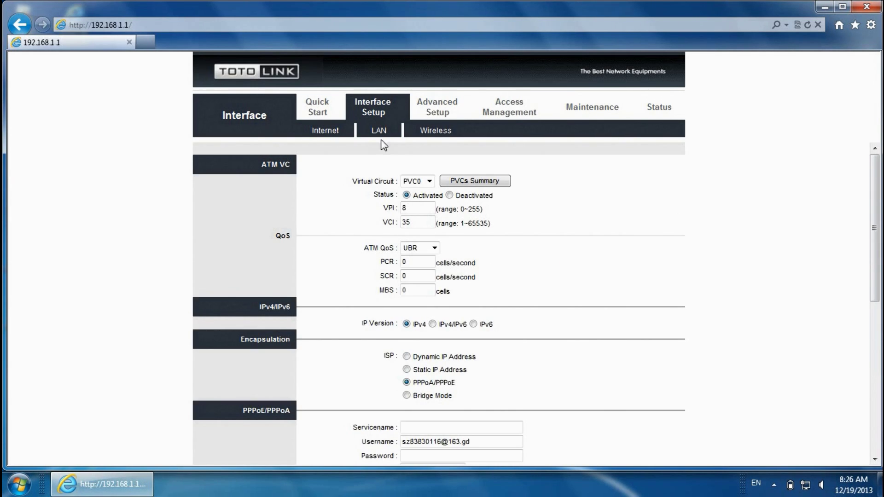
scroll(433, 268, "down", 3)
scroll(433, 268, "down", 4)
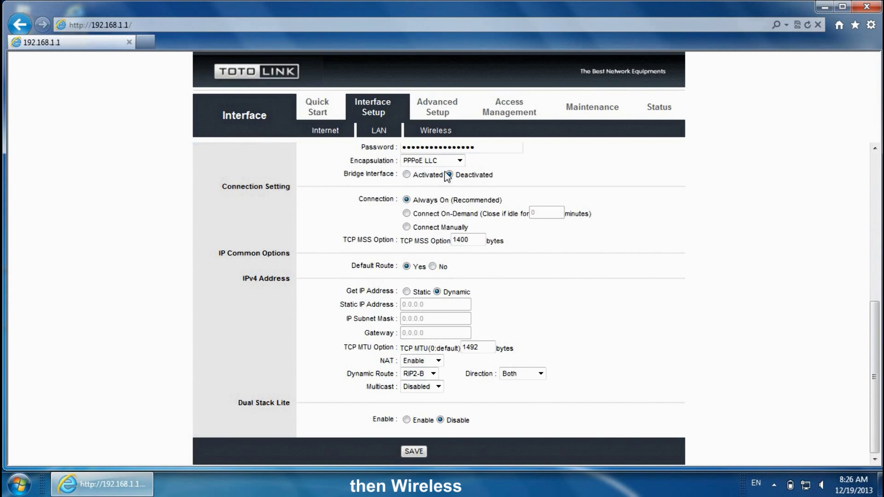
left_click(444, 133)
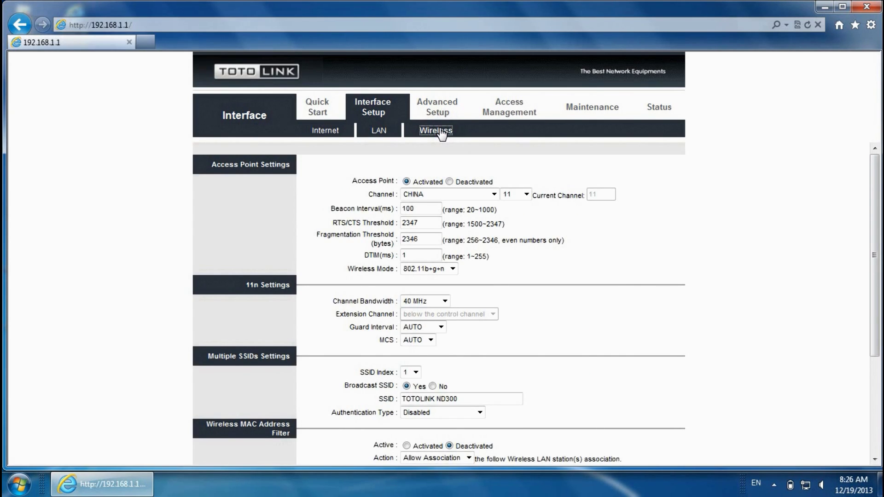
Set Wi-Fi authentication to WPA-PSK/WPA2-PSK with a new eight-digit pre-shared key and save.
scroll(444, 258, "down", 1)
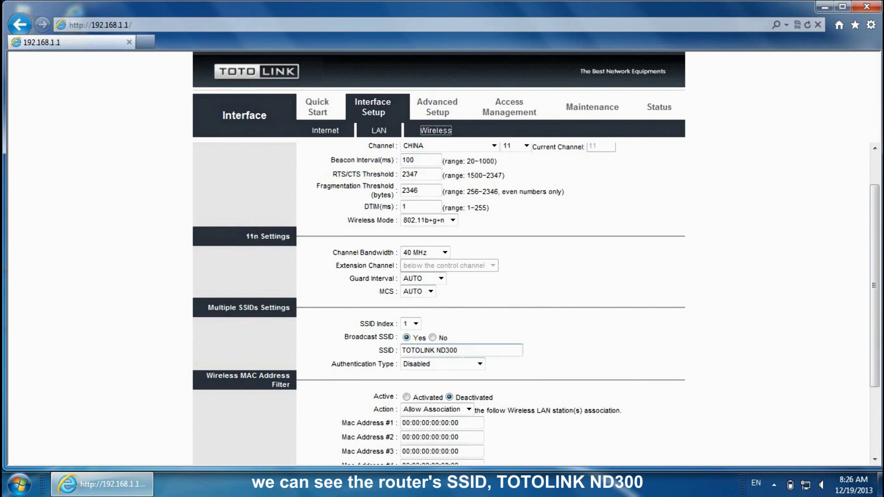
left_click_drag(462, 352, 417, 351)
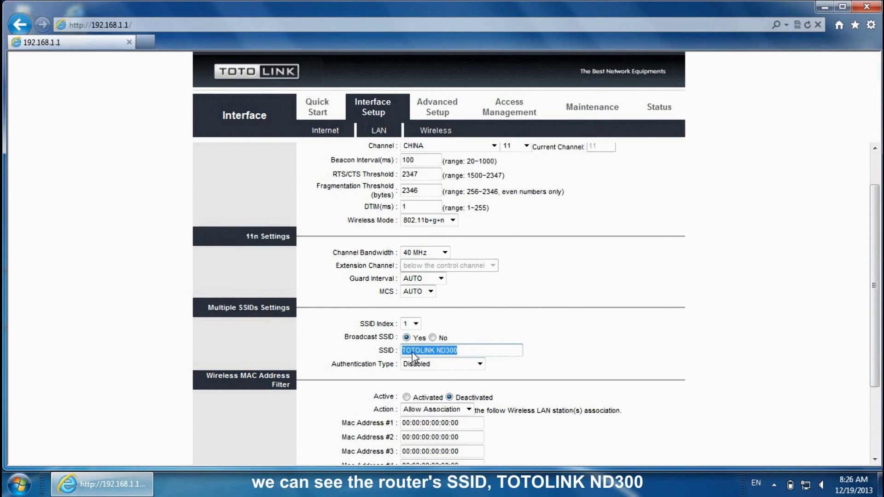
left_click(480, 365)
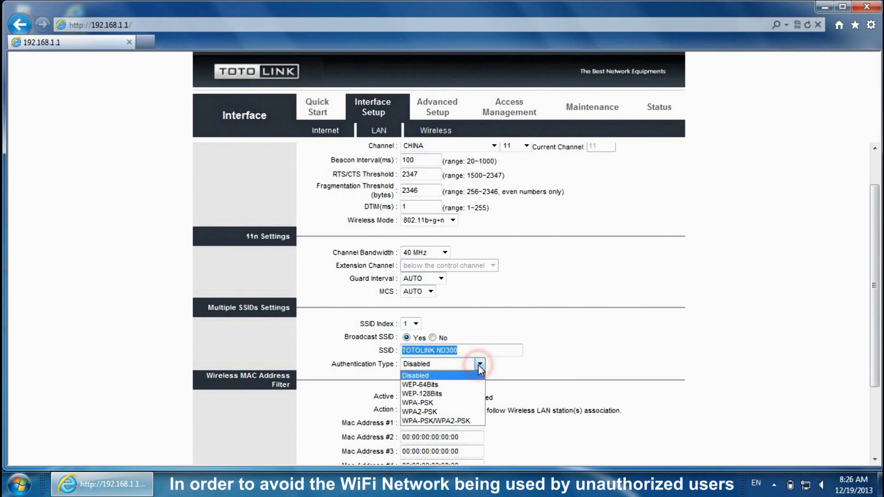
left_click(466, 422)
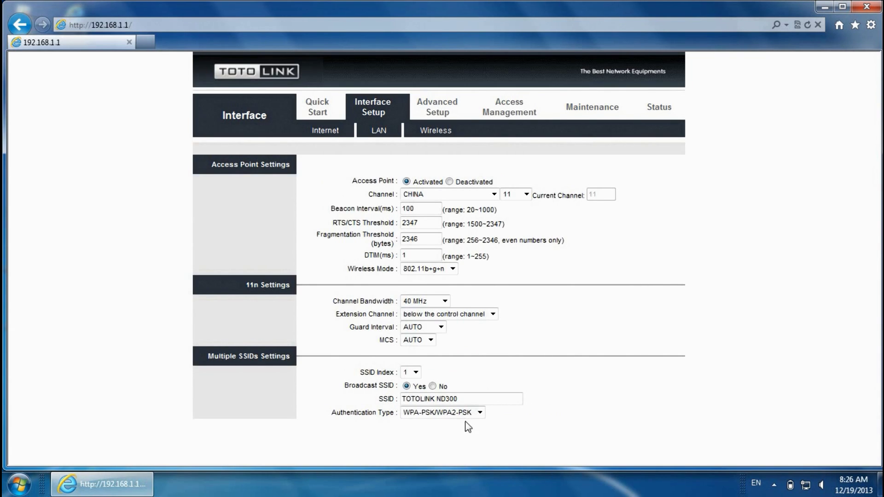
scroll(466, 421, "down", 2)
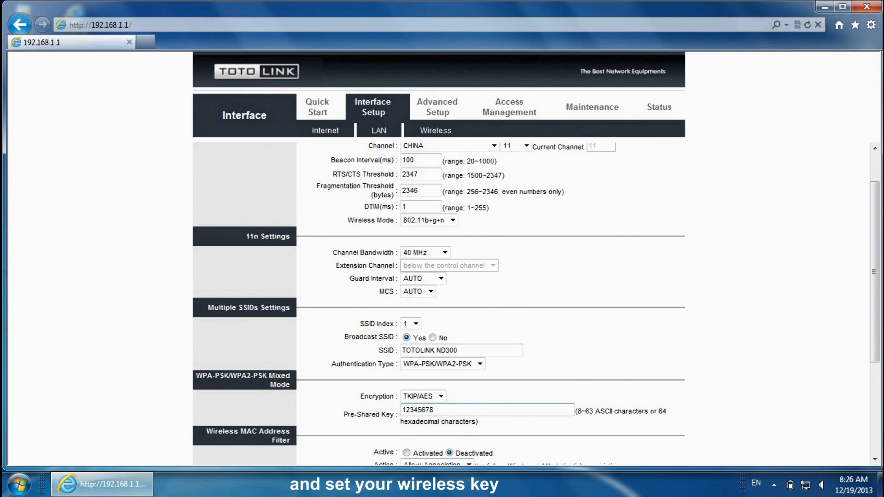
double_click(447, 410)
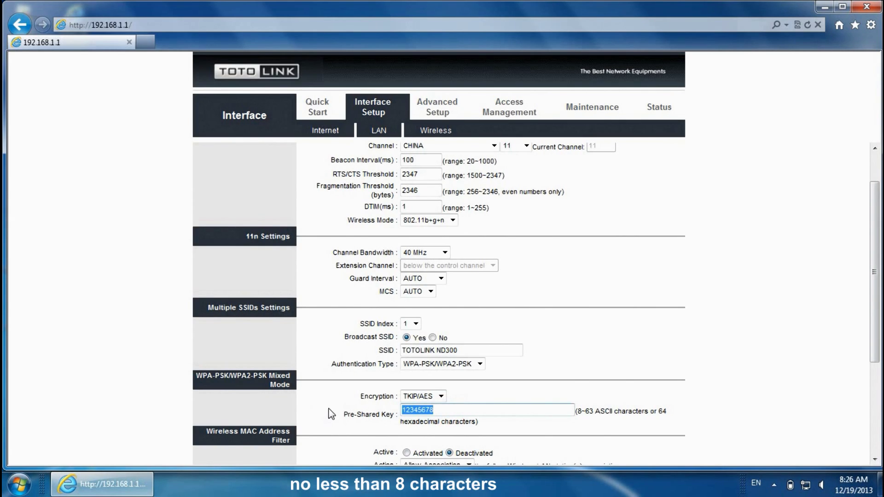
type("876543")
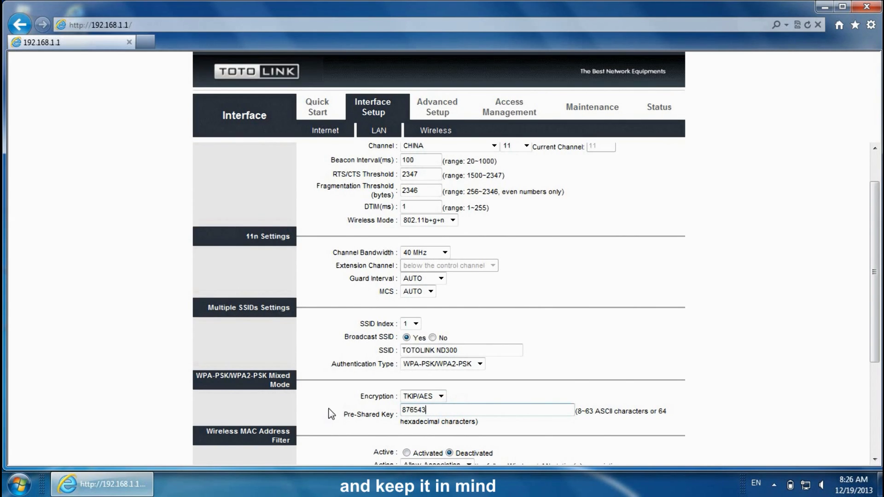
type("21")
scroll(396, 429, "down", 3)
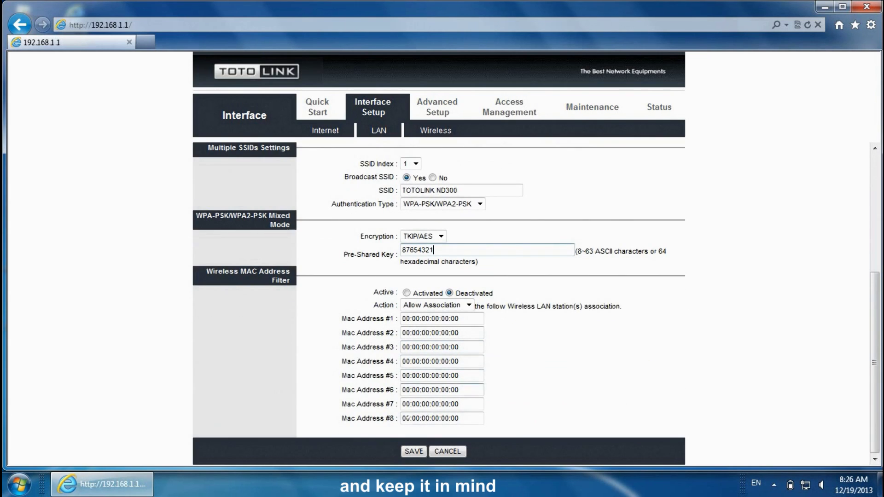
left_click(411, 451)
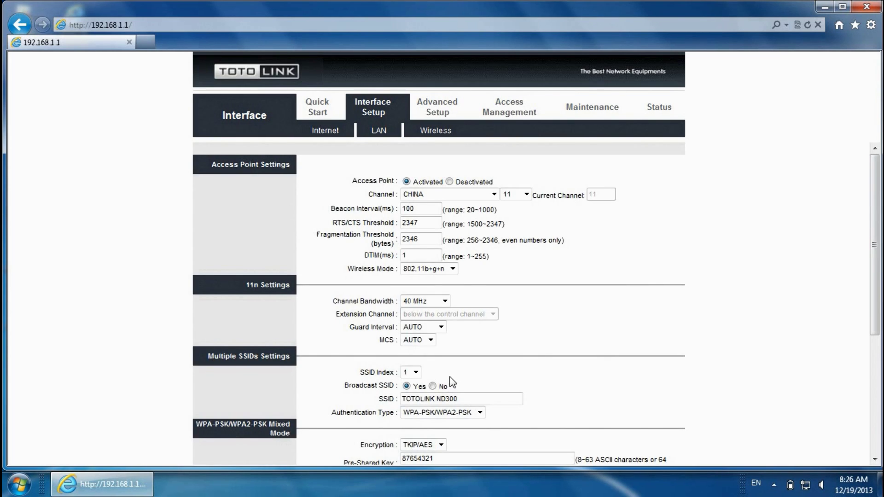
Close the browser and enable the Wireless Network Connection adapter in Network Connections.
left_click(860, 5)
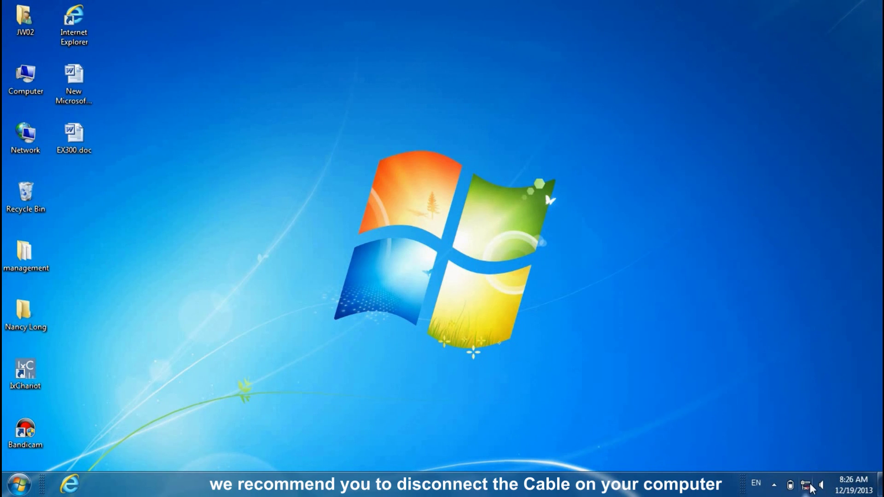
mouse_move(810, 485)
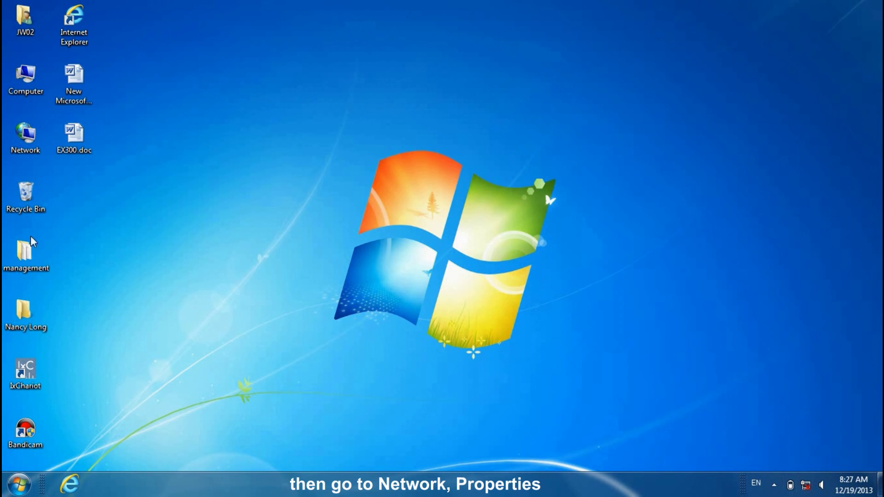
right_click(16, 134)
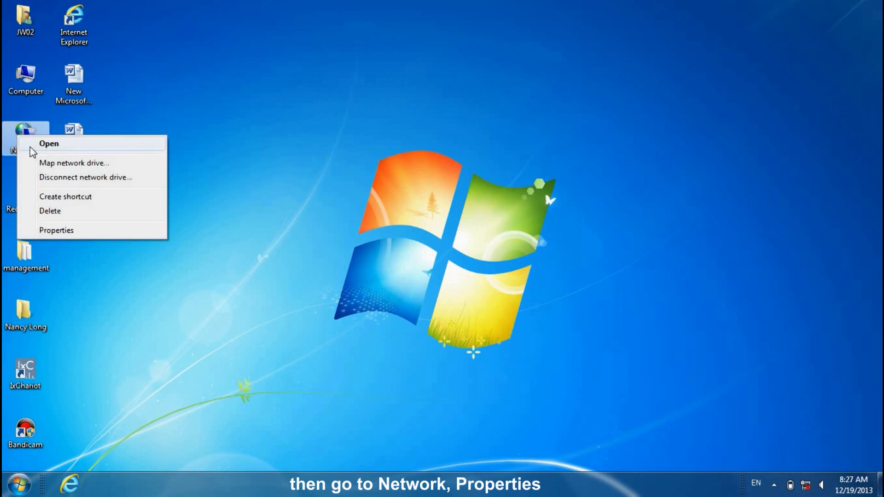
left_click(48, 228)
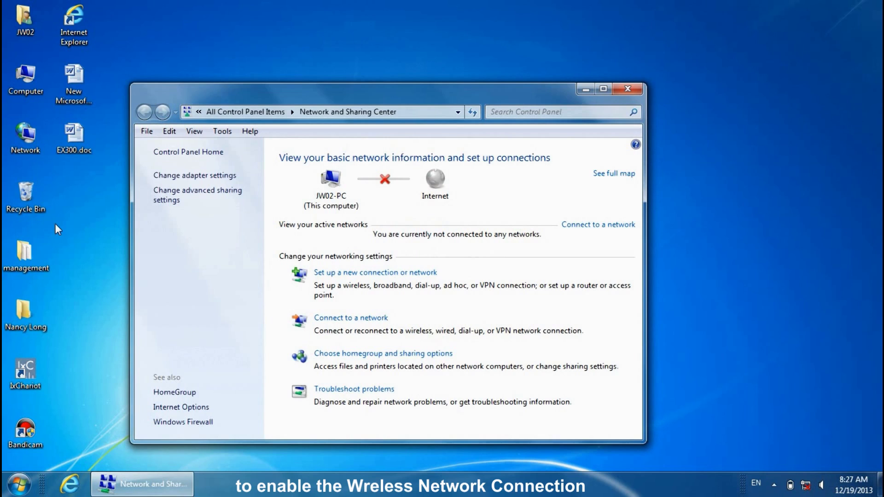
left_click(168, 175)
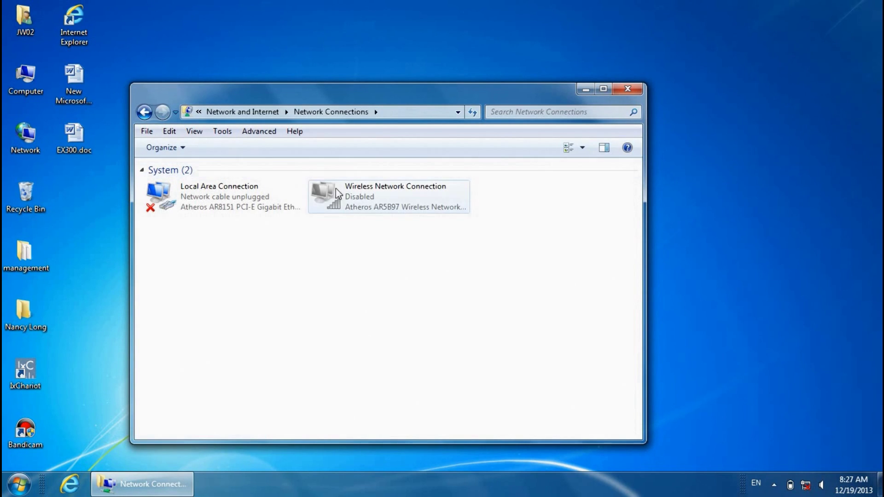
right_click(363, 193)
left_click(377, 202)
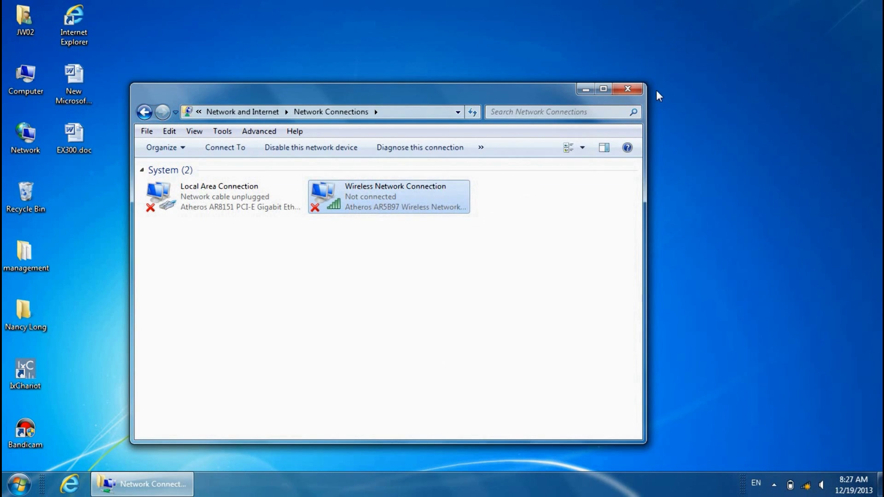
Connect Windows 7 to the TOTOLINK ND300 Wi-Fi using the router's security key, hiding characters.
left_click(637, 90)
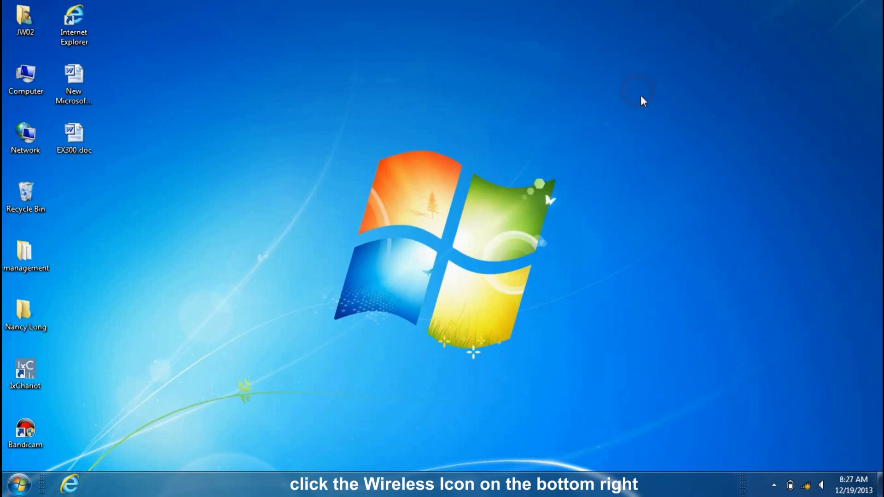
left_click(807, 486)
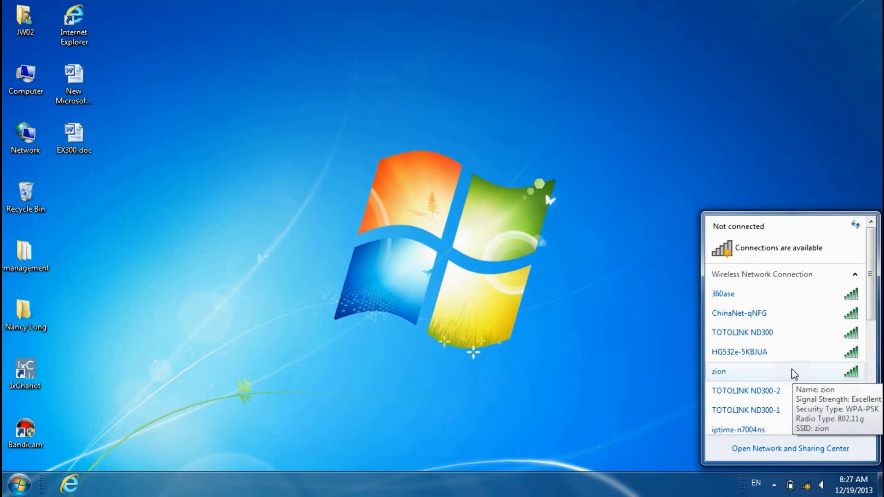
left_click(777, 334)
left_click(822, 352)
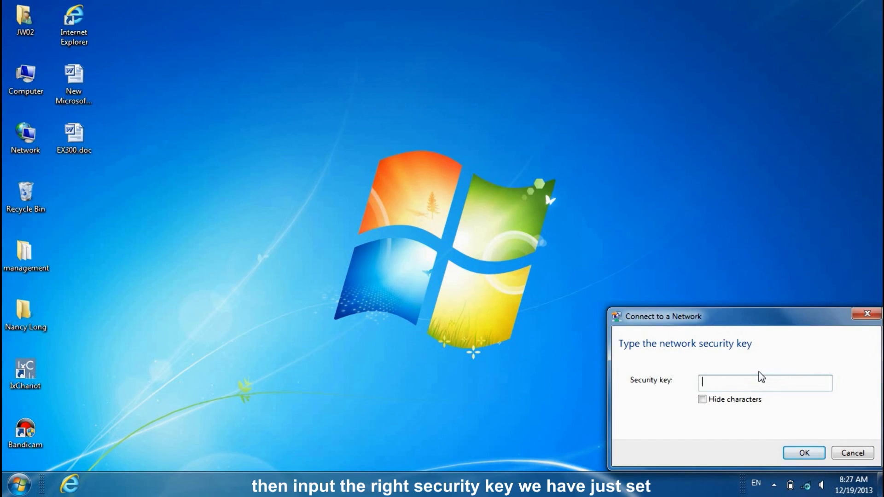
type("876543210")
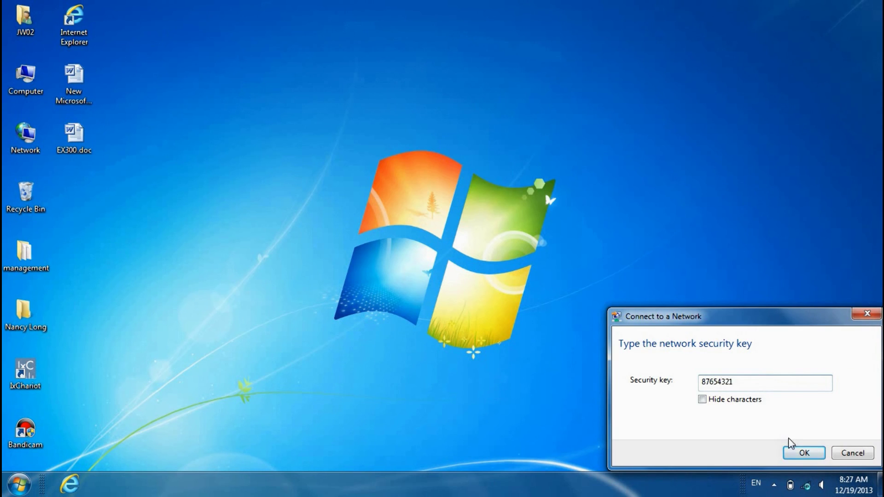
left_click(703, 400)
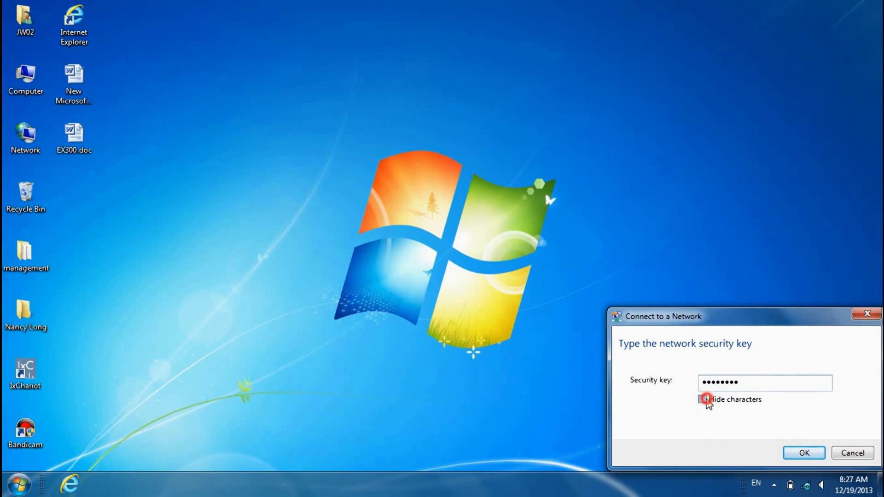
left_click(799, 453)
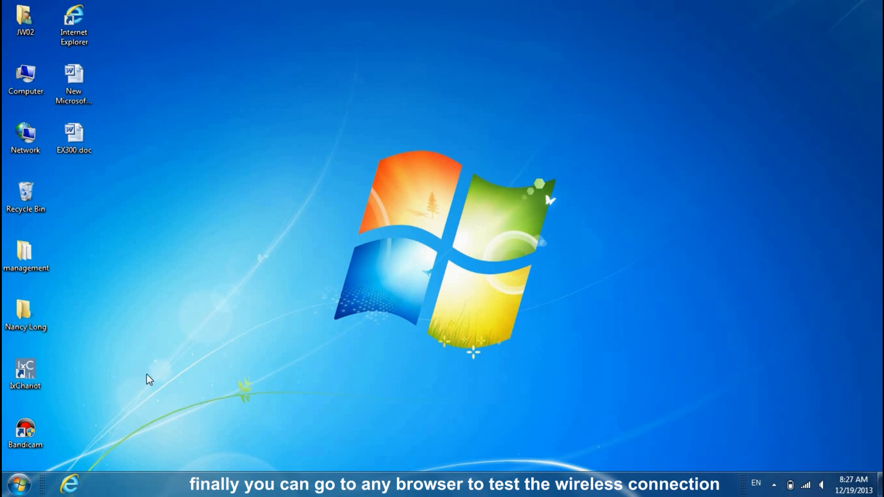
In Internet Explorer, search Google for 'youtube'.
left_click(61, 484)
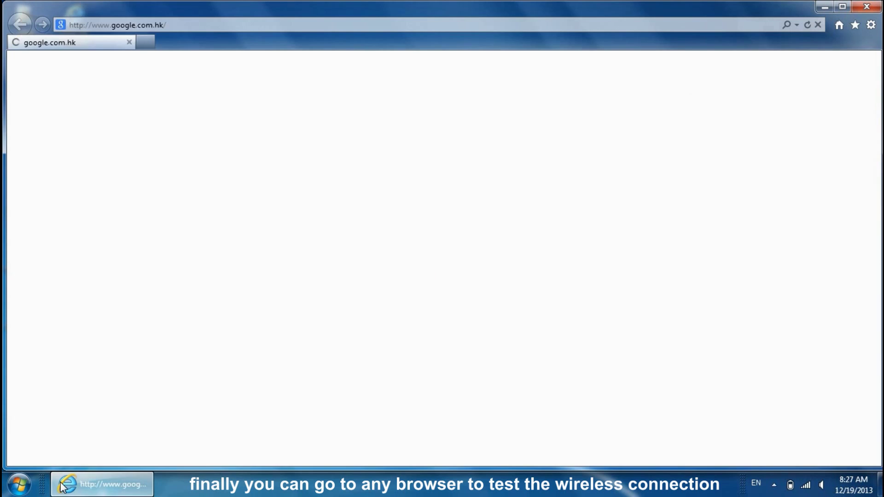
left_click(293, 257)
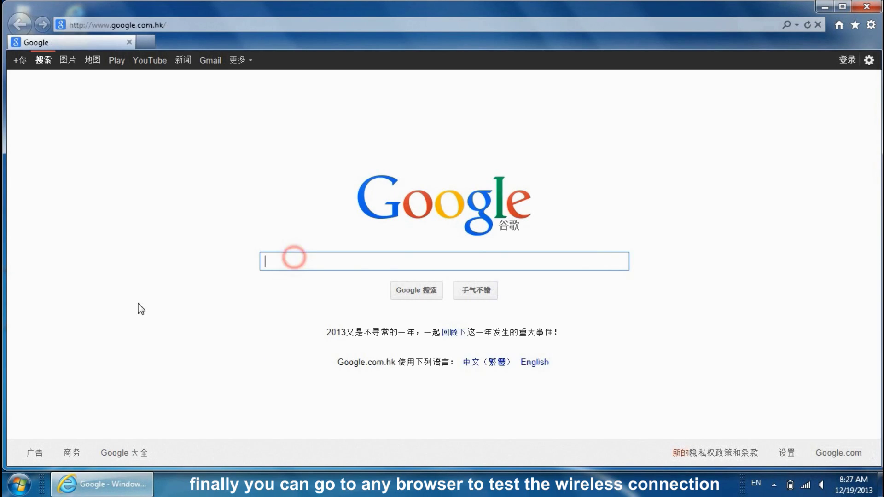
type("yo")
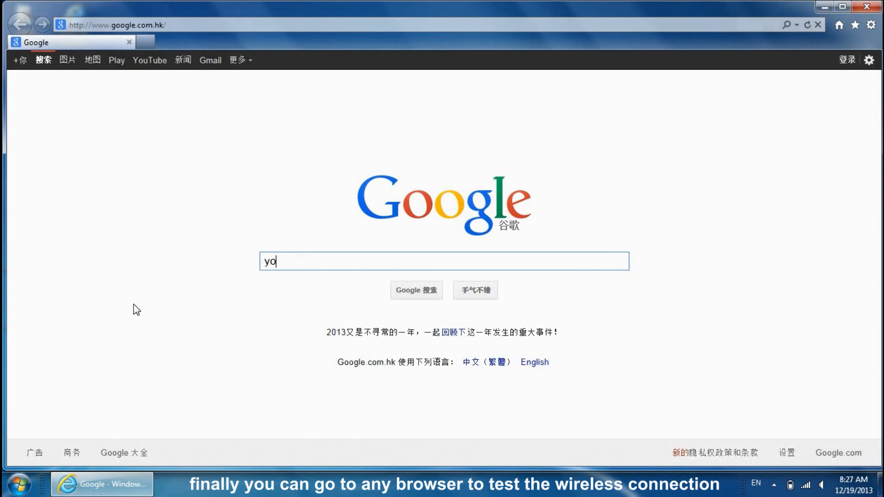
type("utube")
key("Return")
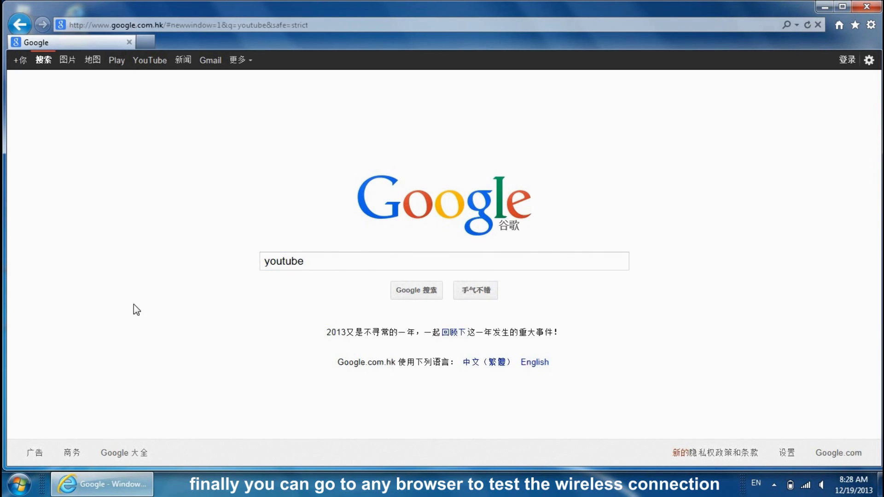